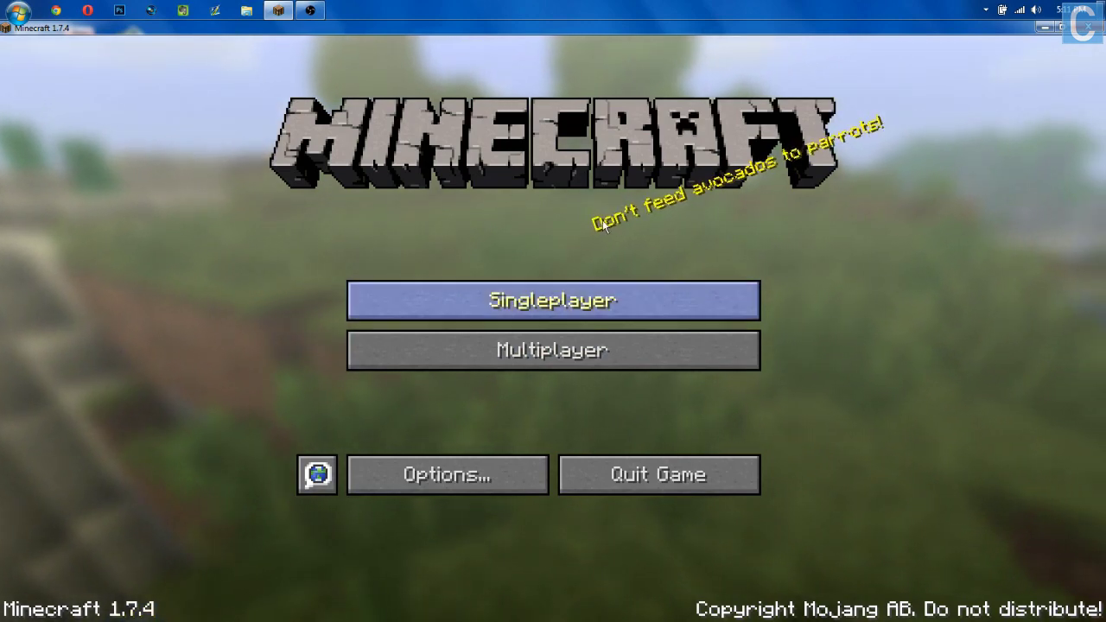
- Open Broadcast Settings from Options and choose Link Accounts on the Twitch Broadcasting Unavailable screen
left_click(372, 465)
left_click(702, 303)
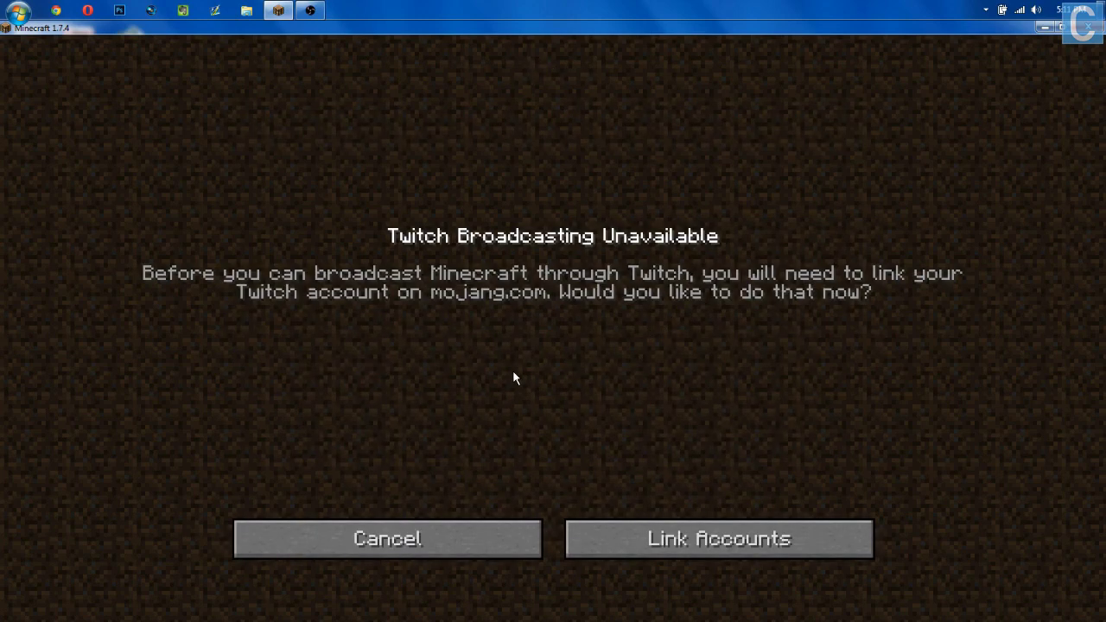
left_click(749, 533)
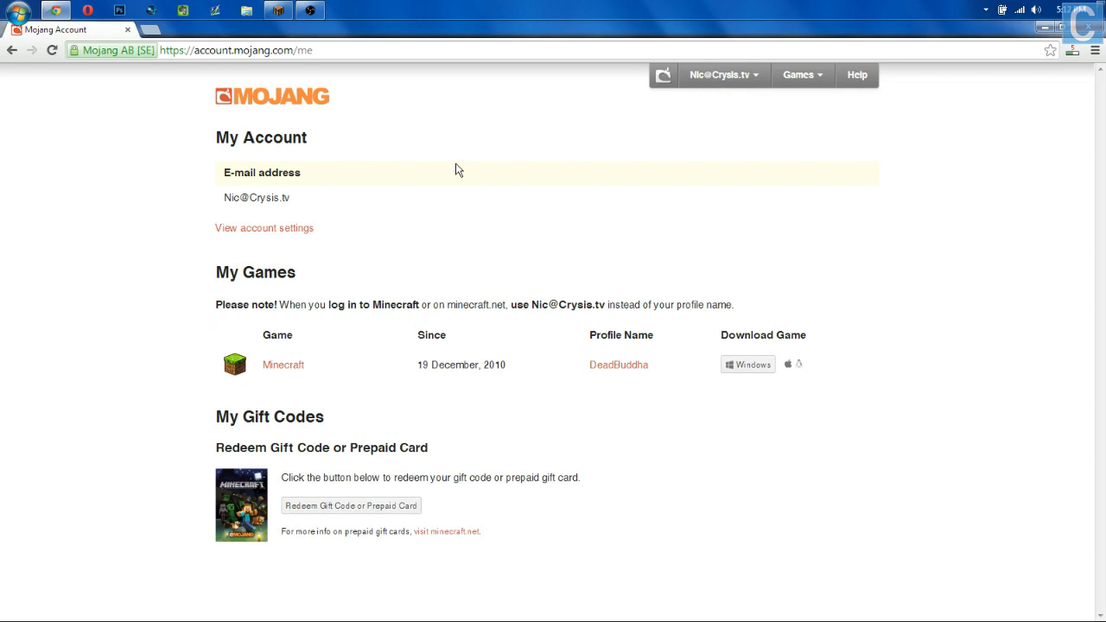
- Go to the Mojang account Settings page and choose 'Connect to Twitch account'
left_click(750, 80)
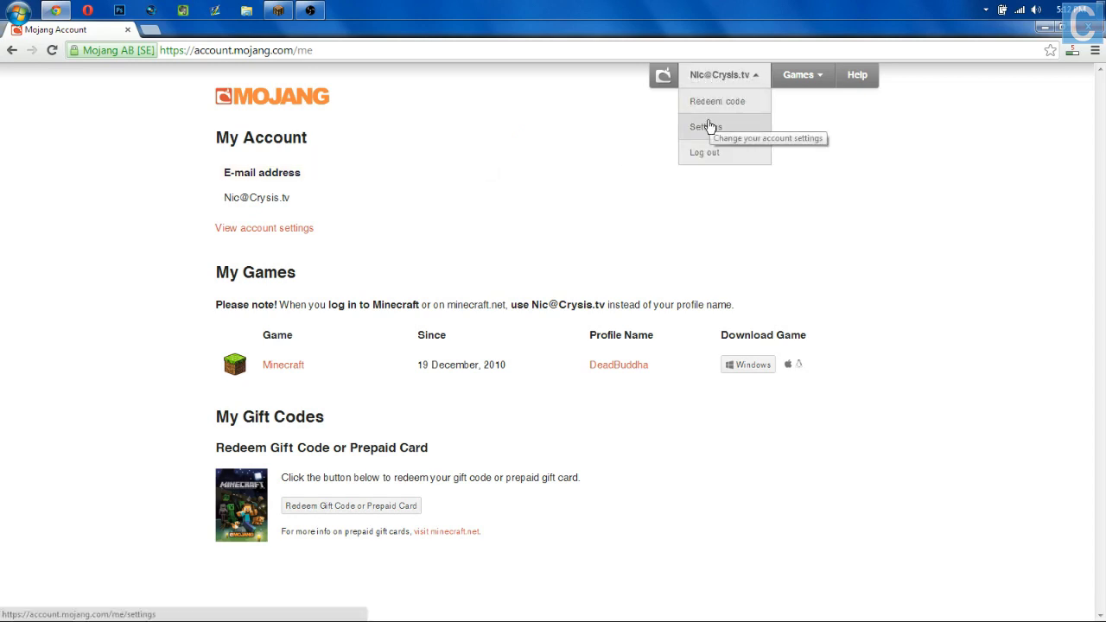
left_click(709, 127)
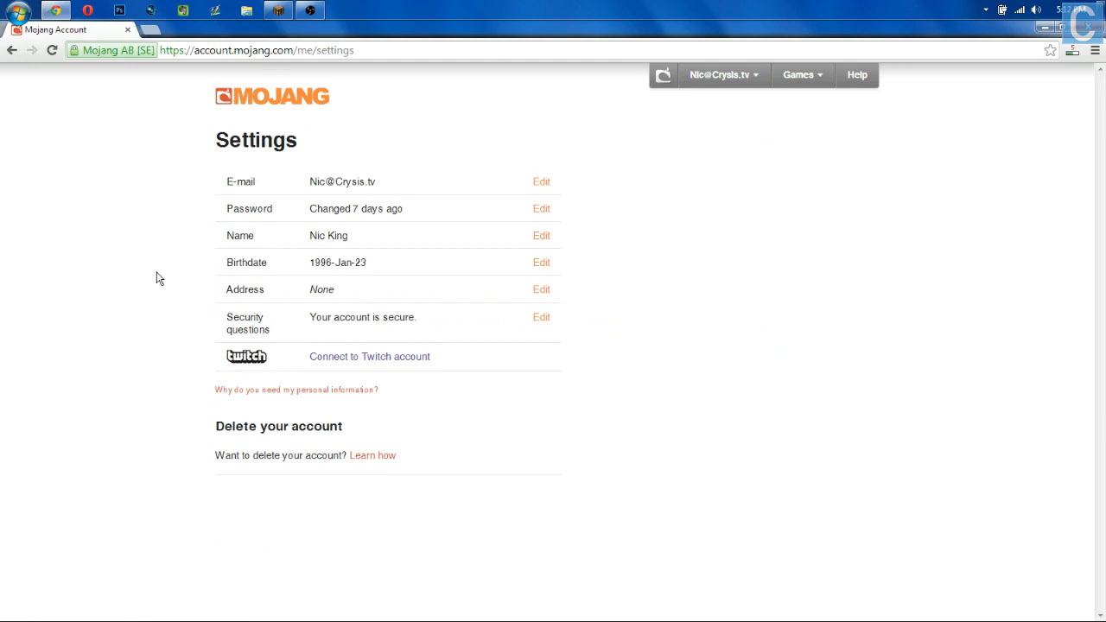
left_click(354, 359)
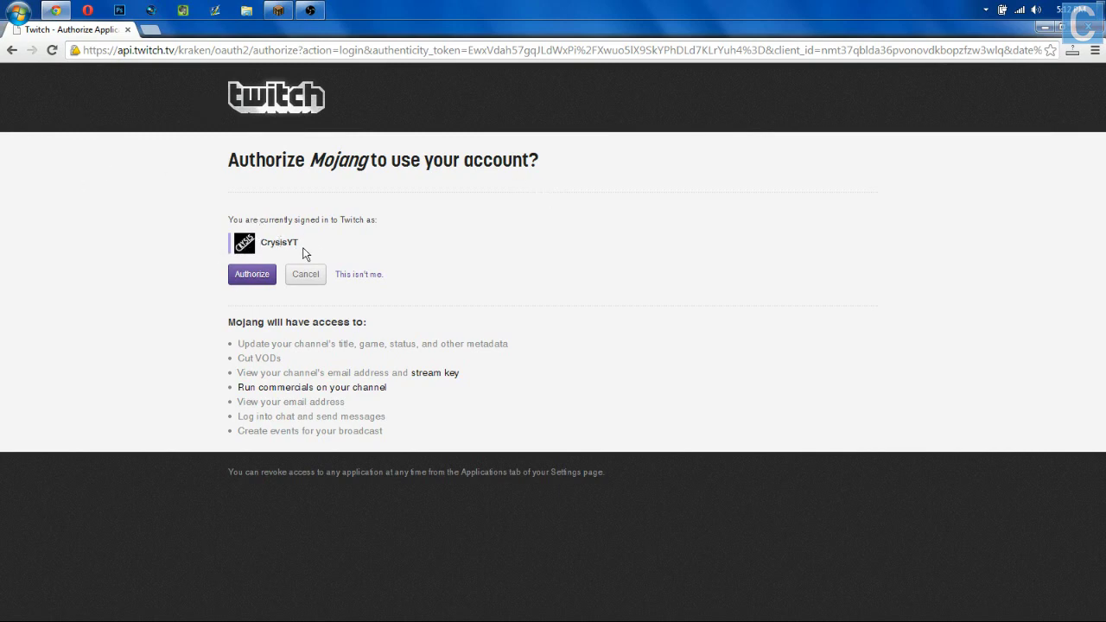
- Authorize Mojang on Twitch, then switch back to Minecraft's Options screen
left_click(240, 276)
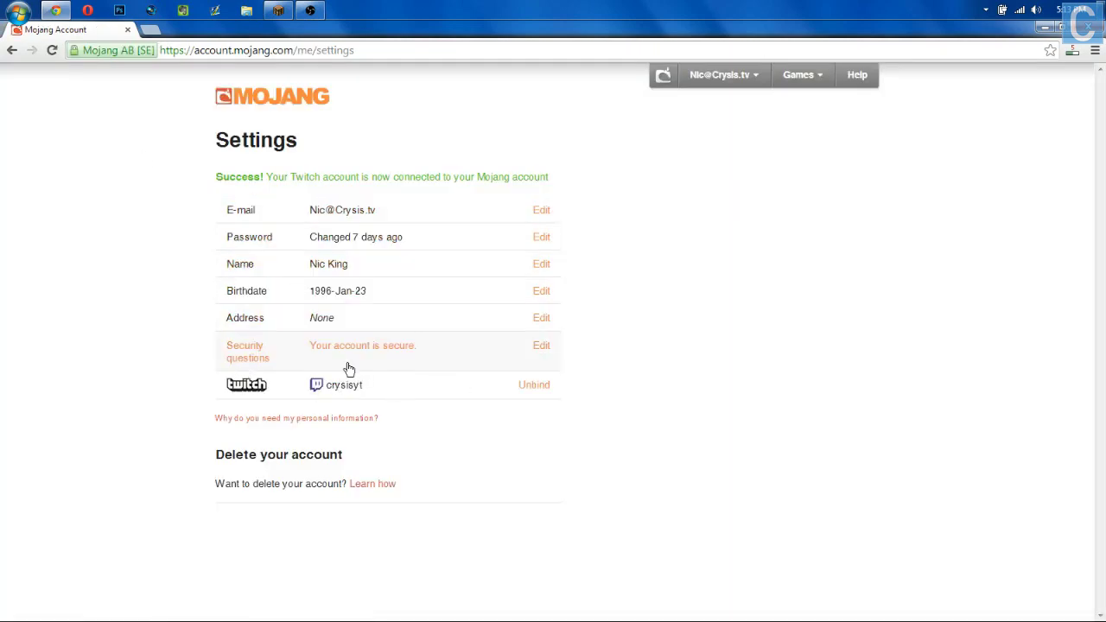
left_click(278, 9)
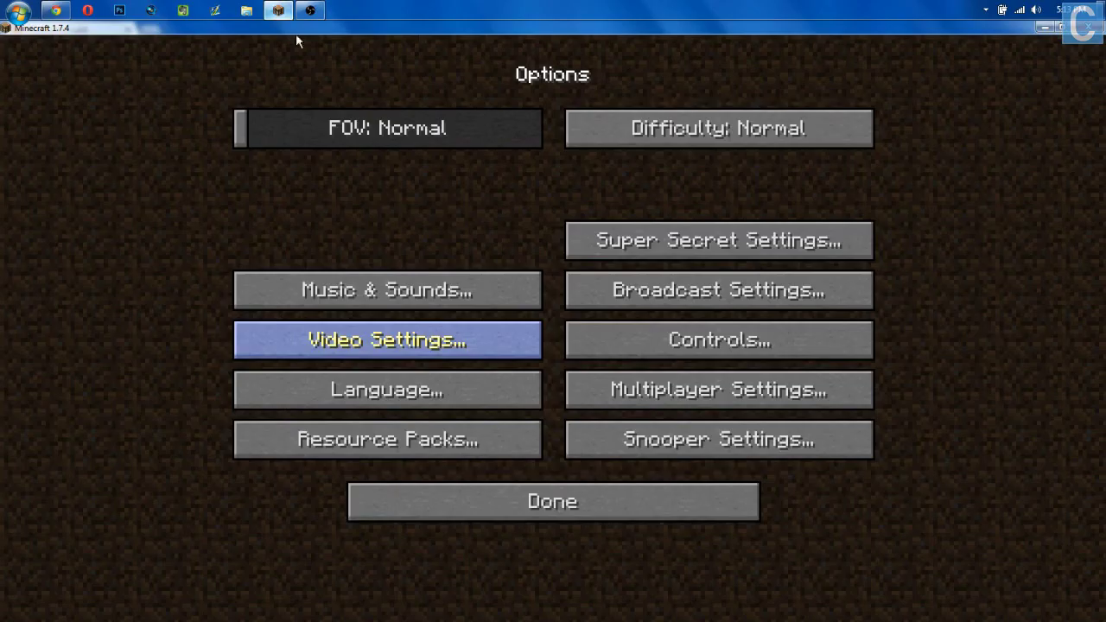
- Dismiss the broadcasting unavailable notice and reopen Broadcast Settings from the title screen's Options
left_click(667, 291)
left_click(458, 527)
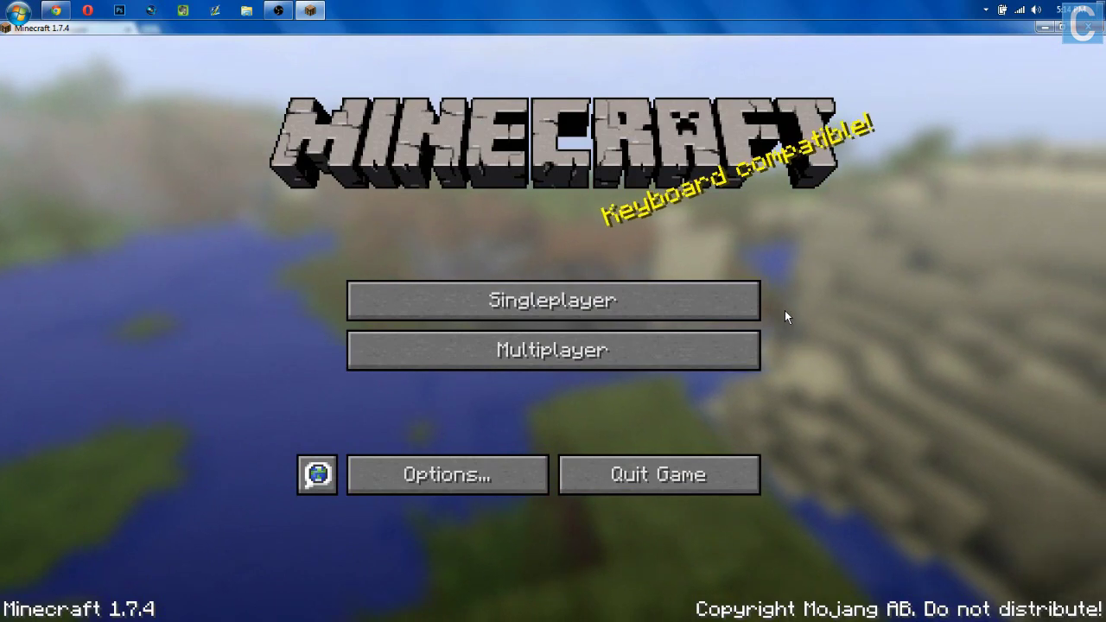
left_click(446, 481)
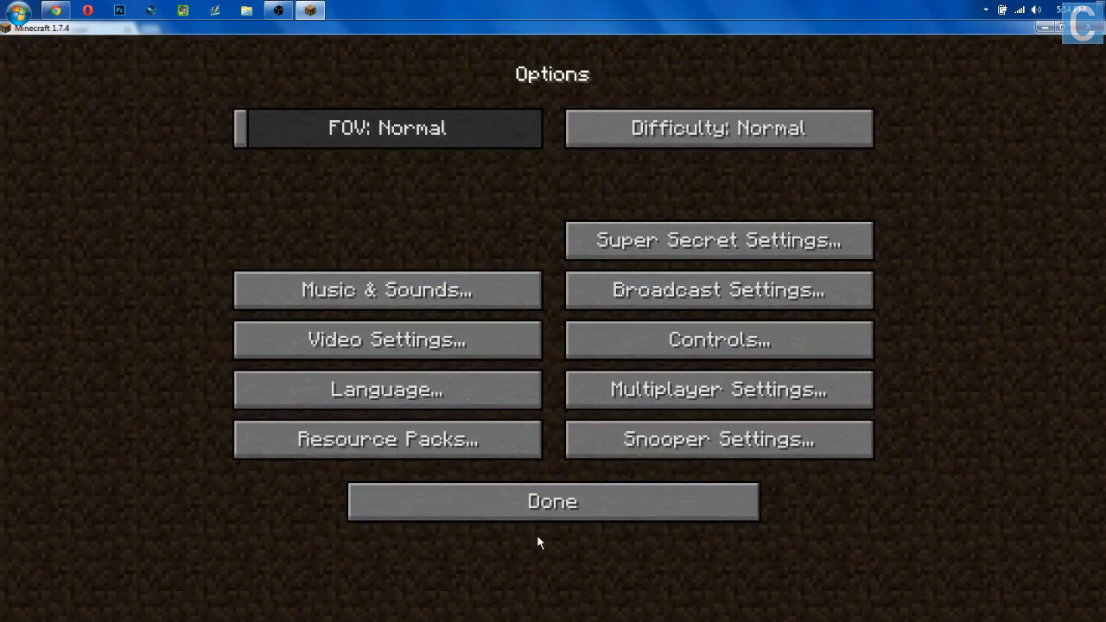
left_click(639, 303)
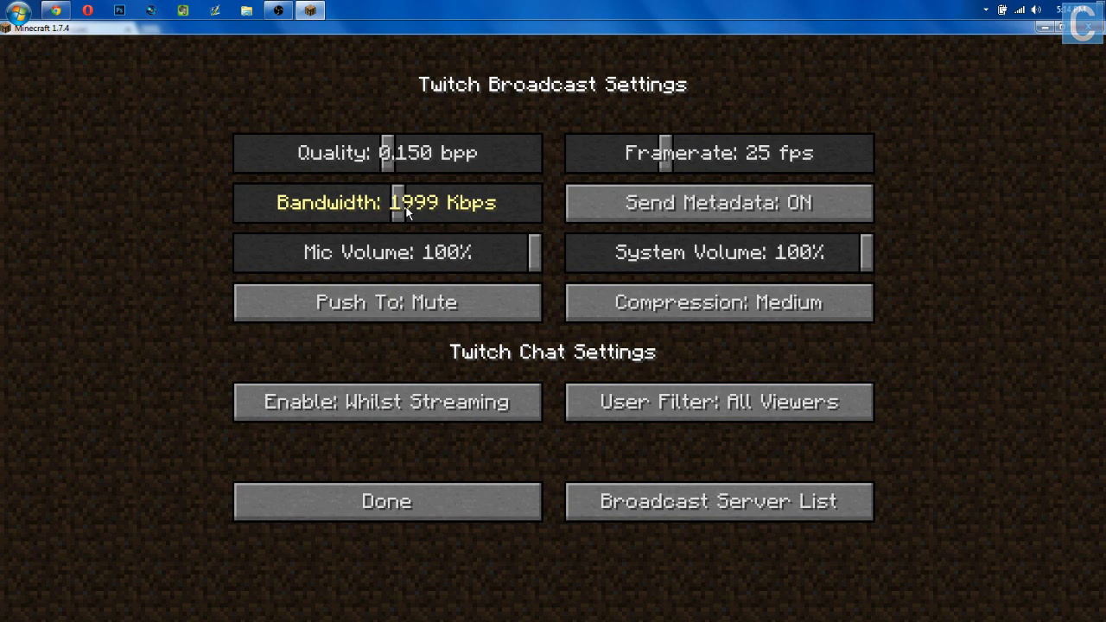
- Set the Quality slider to 0.170 bpp and the Framerate slider to 30 fps
left_click_drag(384, 167, 456, 170)
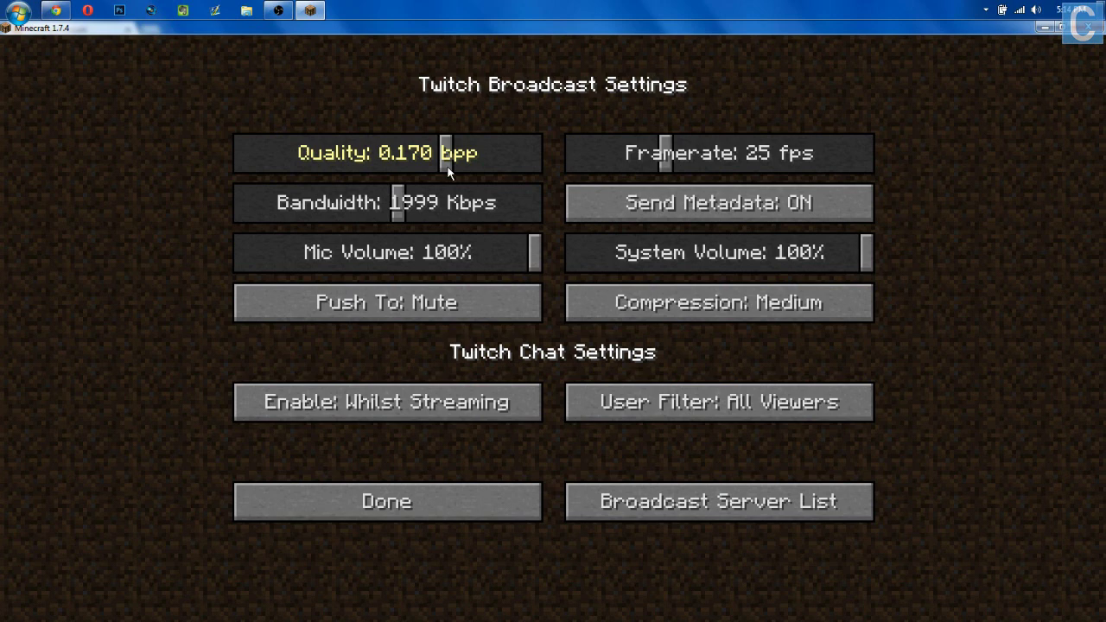
left_click_drag(445, 166, 99, 173)
left_click_drag(214, 164, 446, 161)
mouse_move(668, 165)
left_mouse_down()
mouse_move(874, 160)
mouse_move(591, 166)
mouse_move(483, 142)
mouse_move(925, 162)
mouse_move(490, 164)
mouse_move(689, 163)
mouse_move(656, 161)
left_mouse_up()
left_click_drag(656, 159, 694, 175)
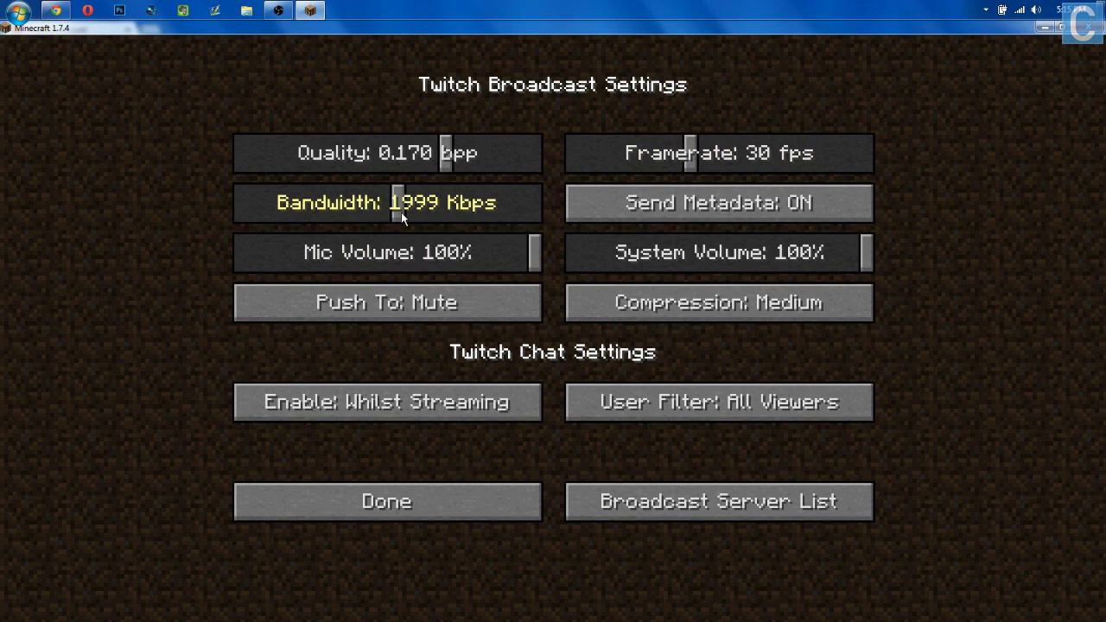
- Fine-tune the Bandwidth slider from 1999 until it reads 2003 Kbps
left_click_drag(401, 212, 356, 220)
left_click_drag(351, 205, 372, 214)
left_click(370, 207)
left_click_drag(371, 210, 402, 216)
left_click_drag(512, 256, 1, 228)
left_click_drag(238, 275, 2, 220)
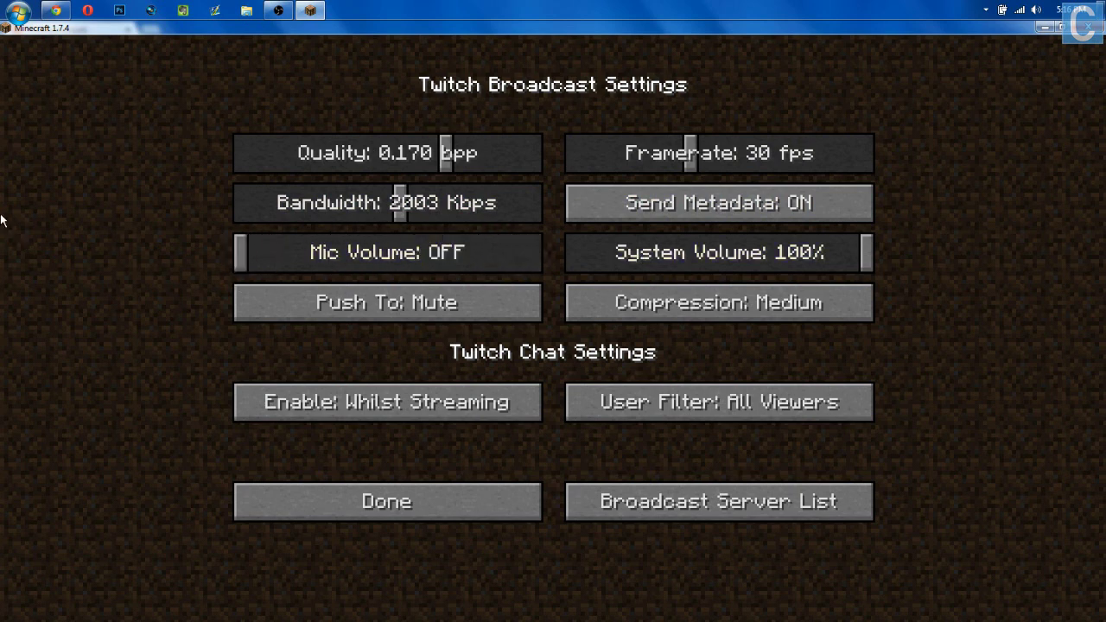
left_click_drag(1, 221, 724, 284)
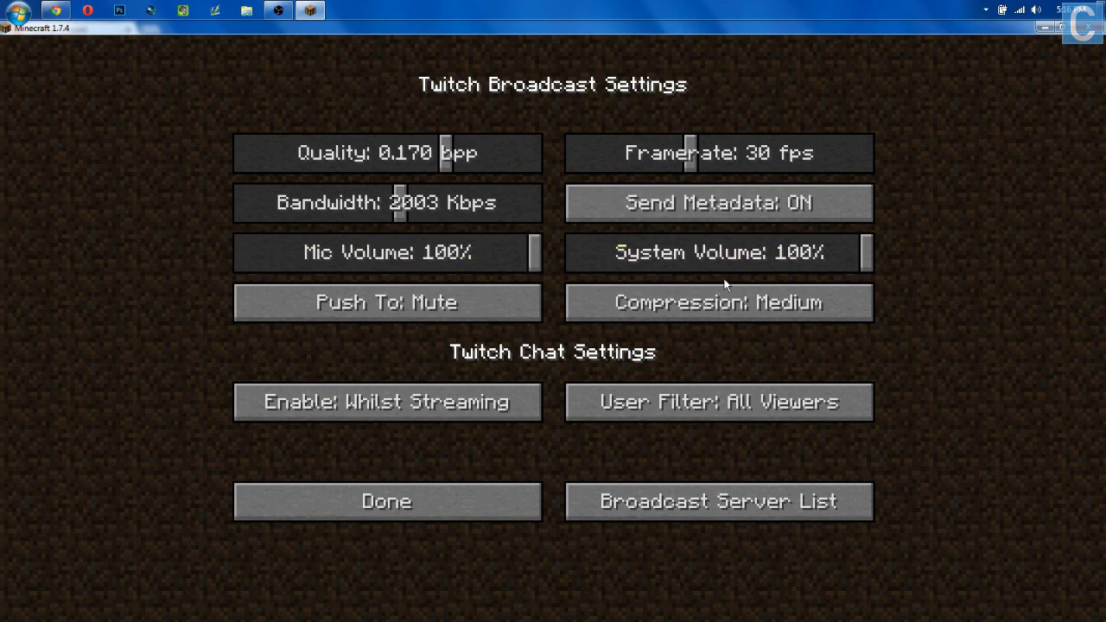
left_click_drag(414, 256, 583, 277)
- Drag the System Volume slider down to 50%
left_click_drag(715, 250, 722, 257)
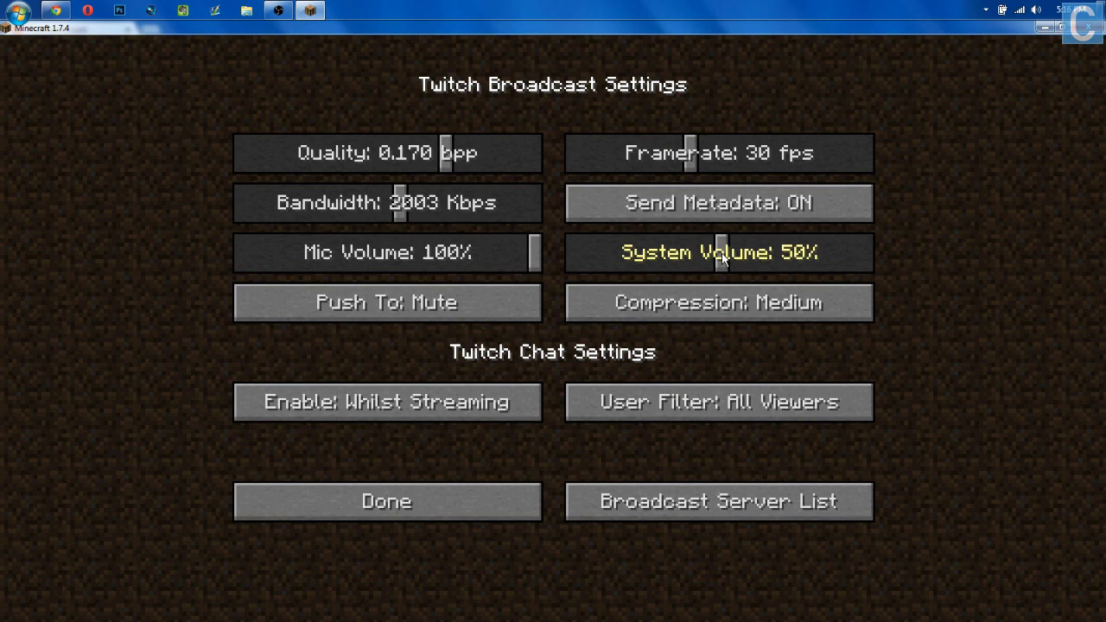
mouse_move(724, 259)
left_mouse_down()
mouse_move(794, 259)
mouse_move(570, 260)
mouse_move(679, 278)
mouse_move(682, 262)
mouse_move(723, 265)
left_mouse_up()
left_click(383, 303)
left_click(384, 307)
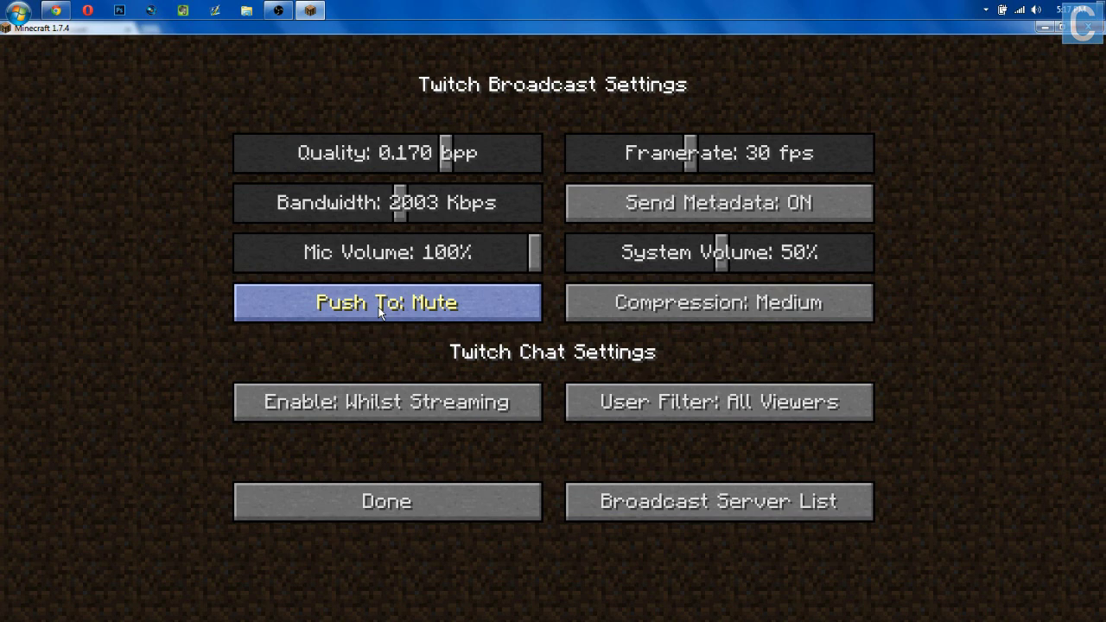
left_click(380, 313)
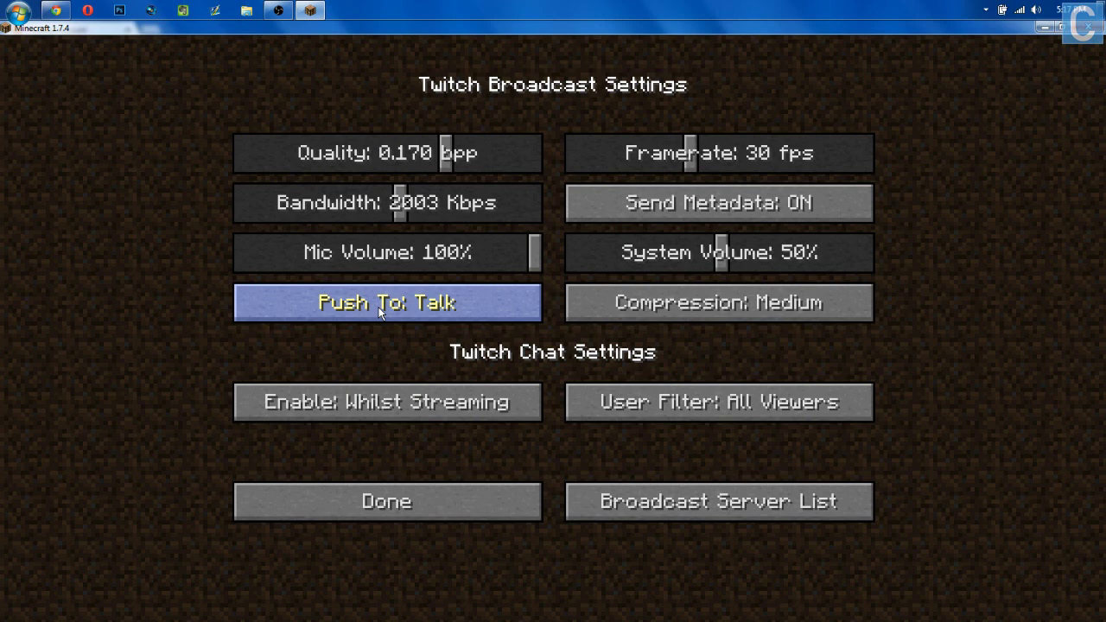
left_click(380, 312)
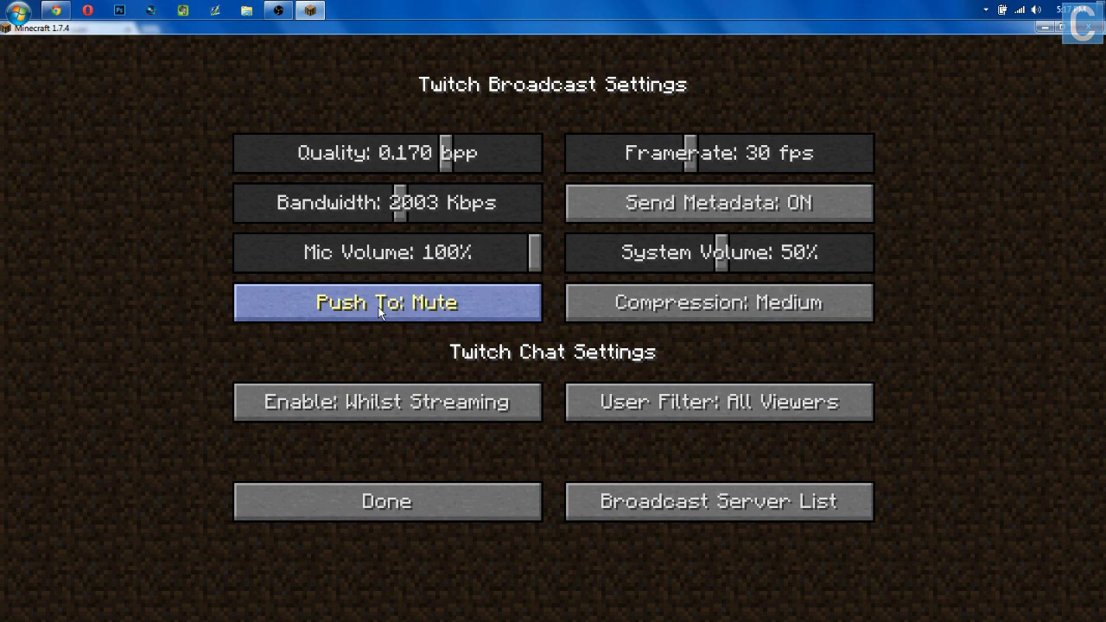
left_click(763, 316)
left_click(759, 315)
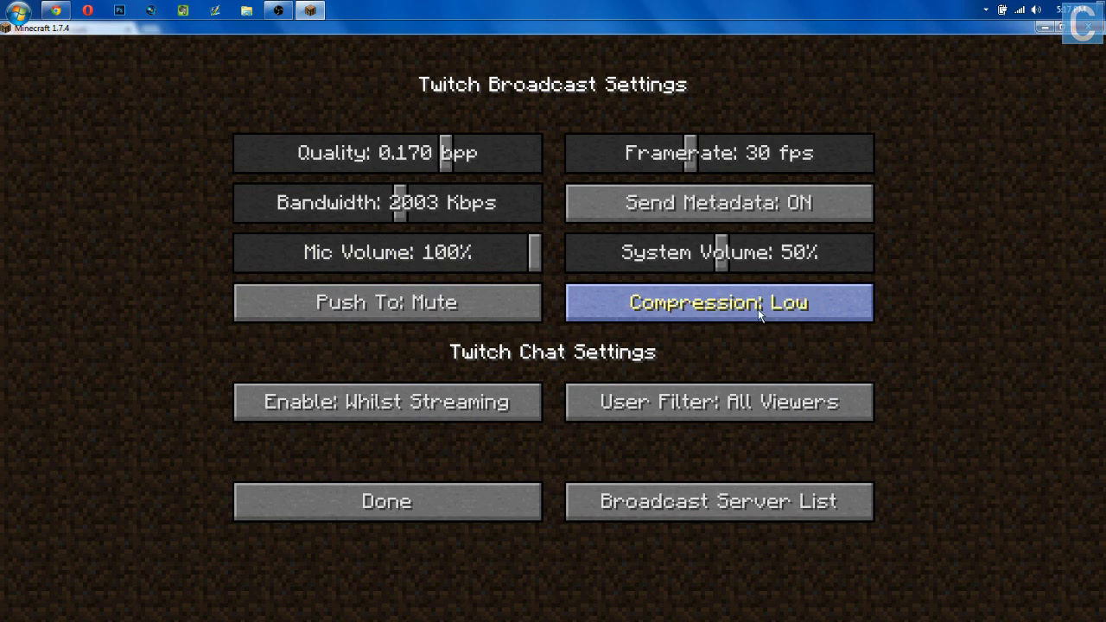
left_click(760, 314)
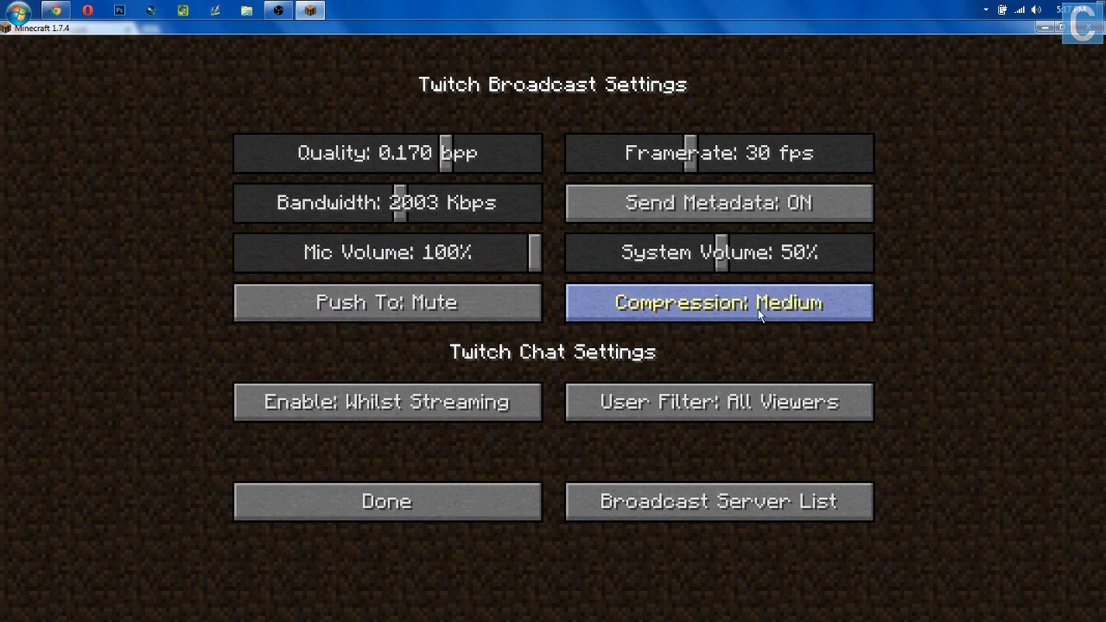
left_click(759, 314)
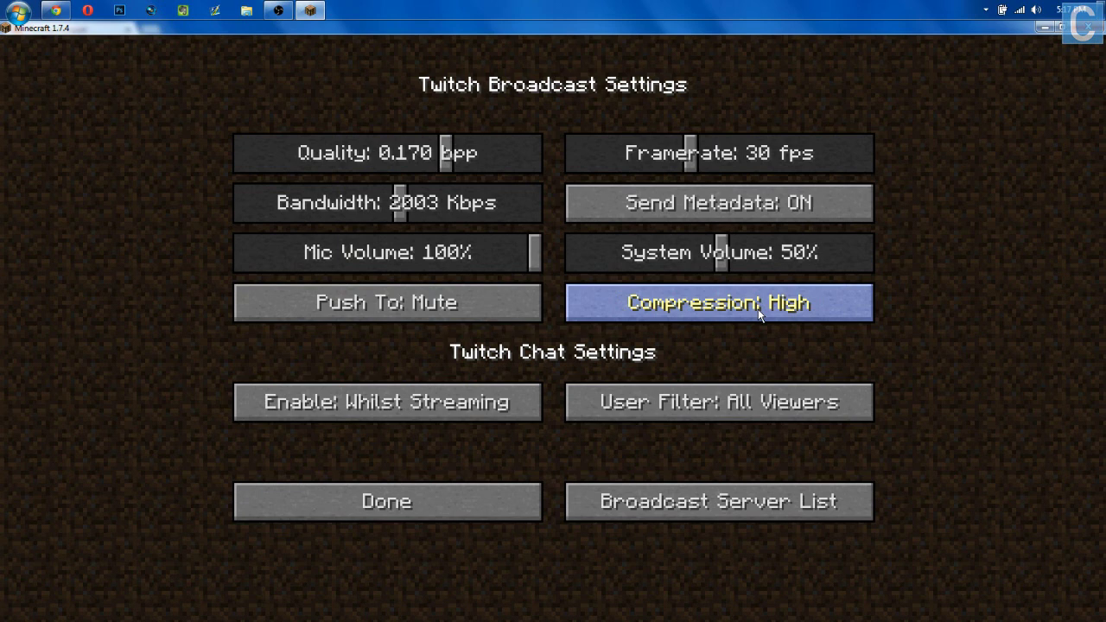
left_click(757, 308)
left_click(757, 307)
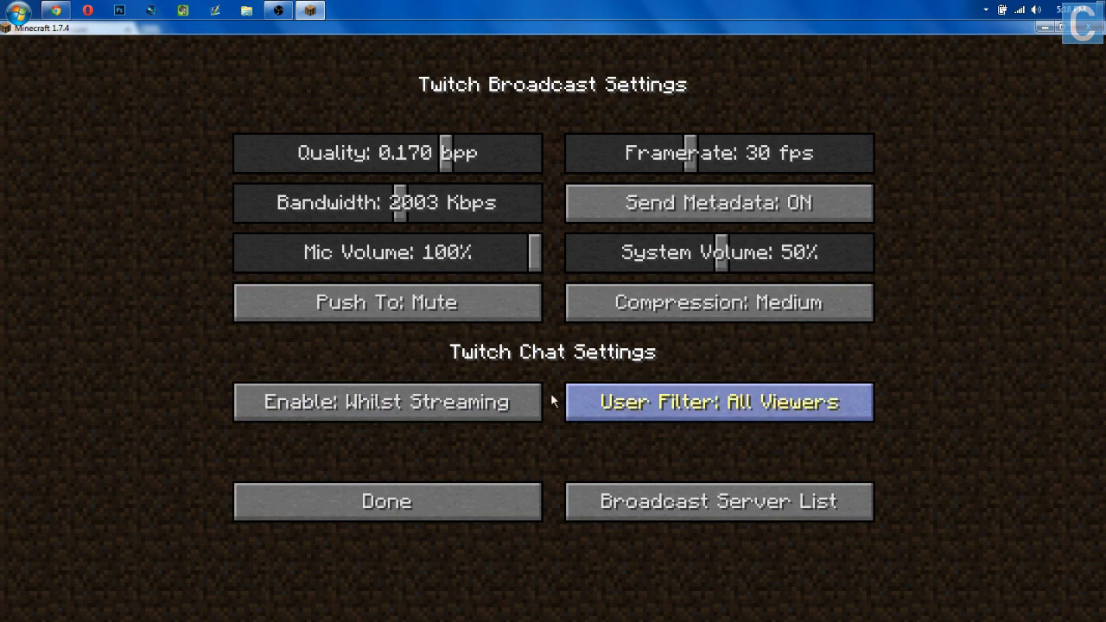
- Cycle the chat User Filter back to All Viewers, then bring up the Broadcast Servers list
left_click(702, 413)
left_click(701, 413)
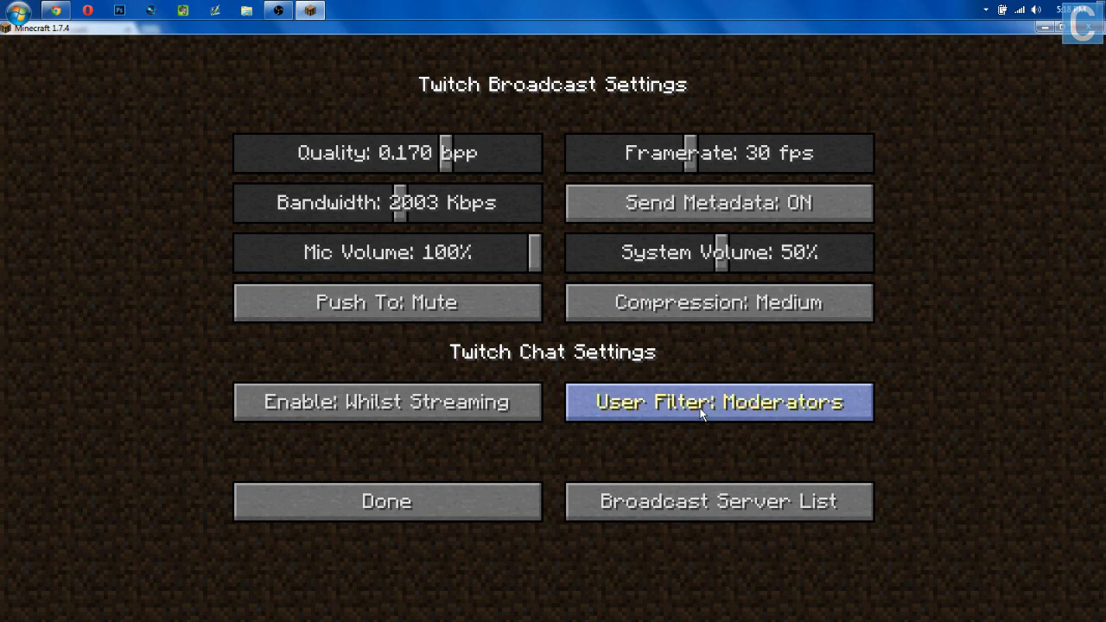
left_click(702, 413)
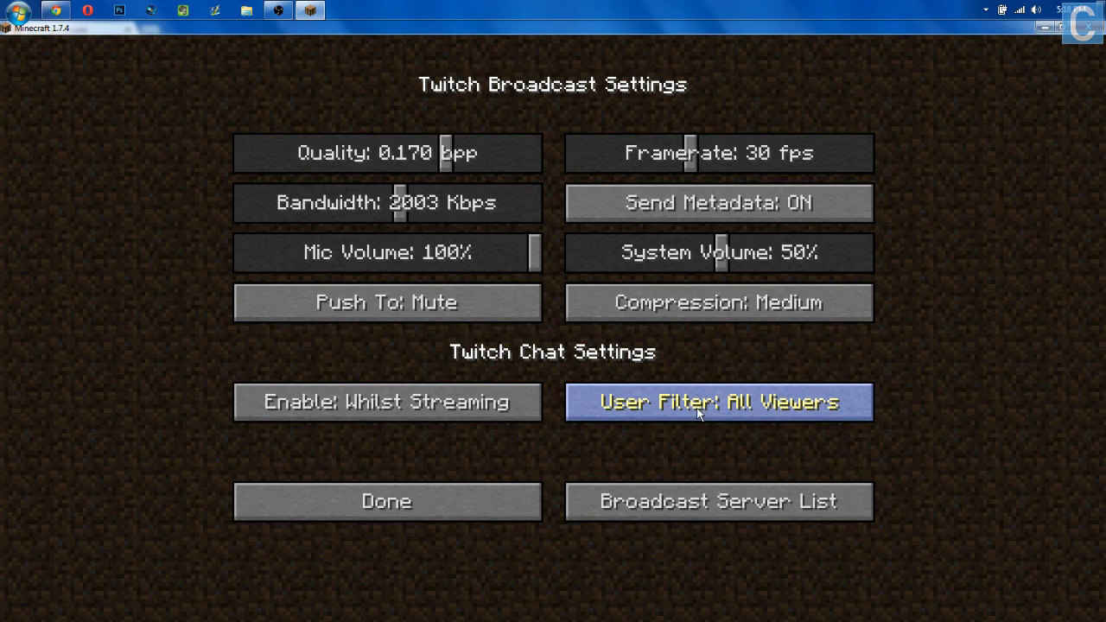
left_click(702, 411)
left_click(724, 402)
left_click(724, 402)
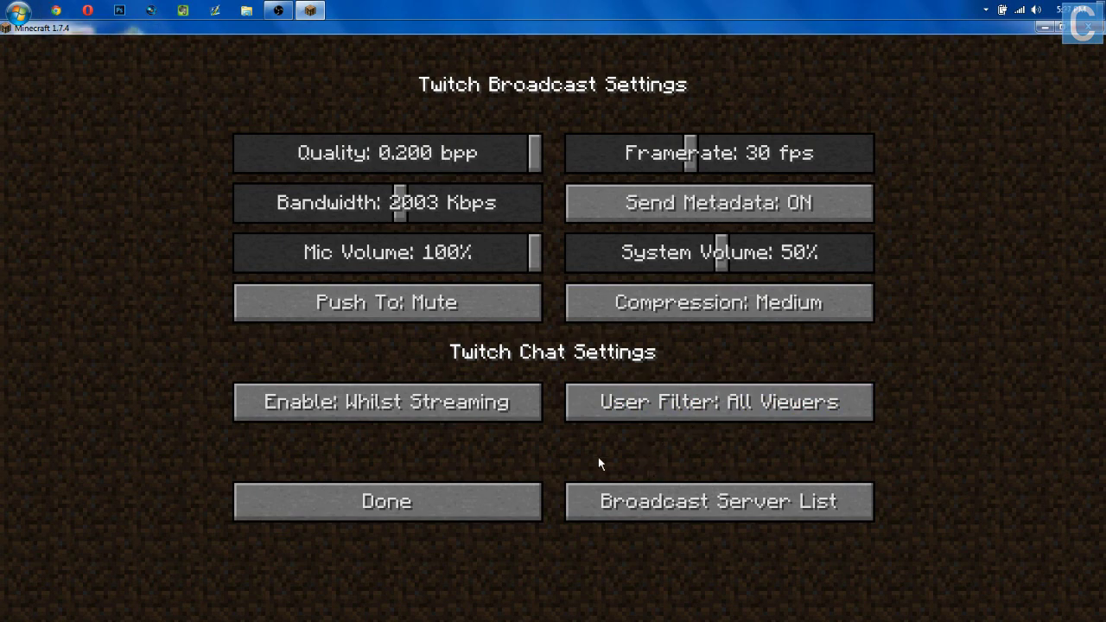
left_click(602, 500)
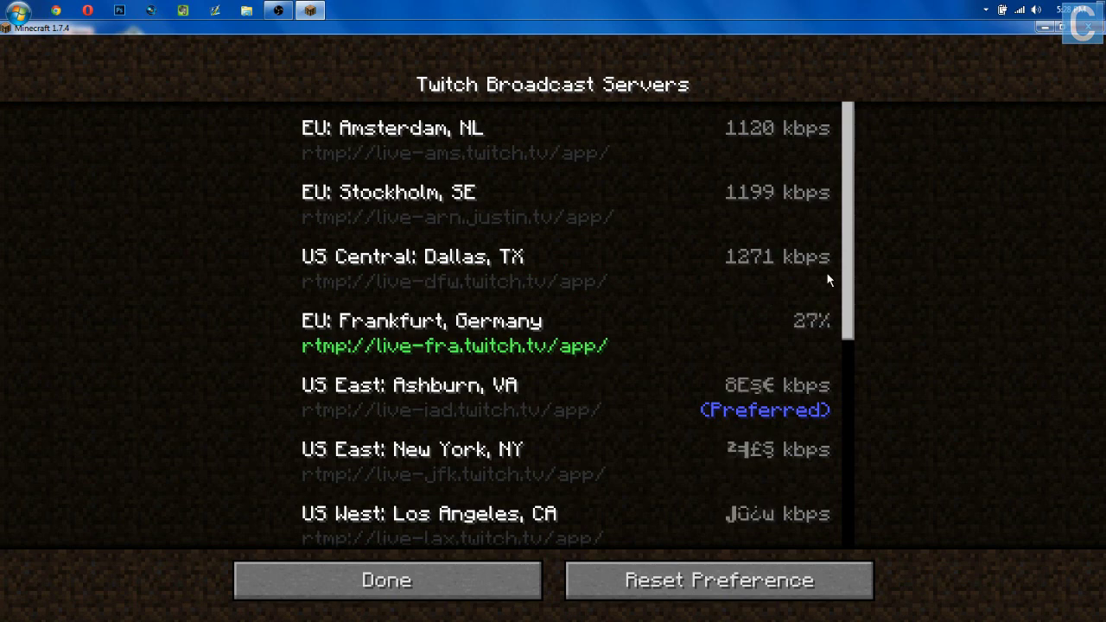
left_click_drag(854, 266, 809, 220)
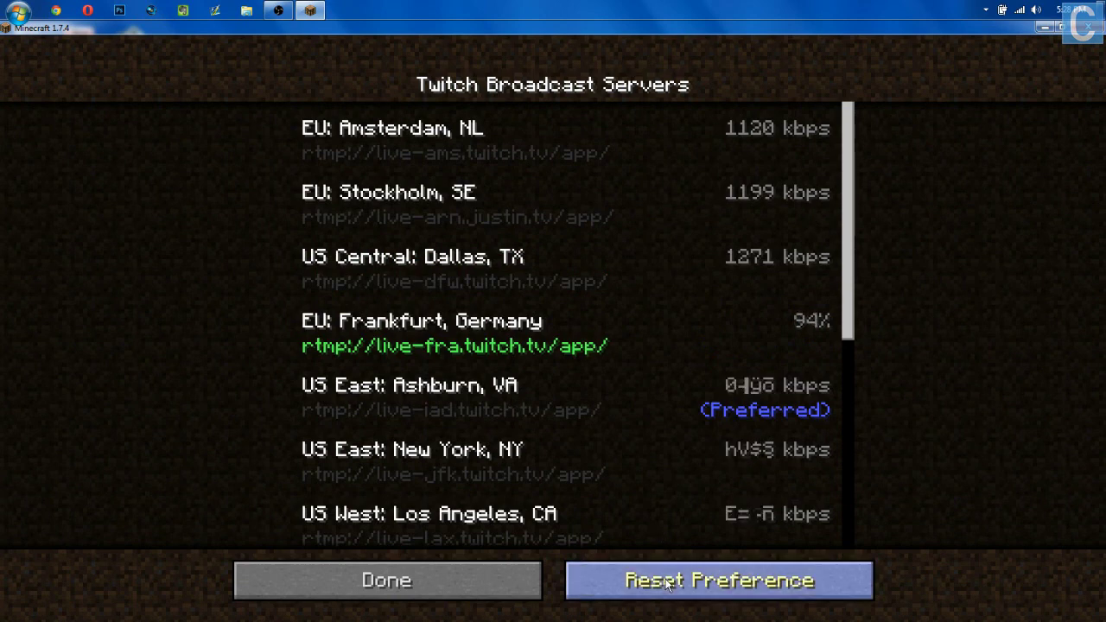
left_click(421, 586)
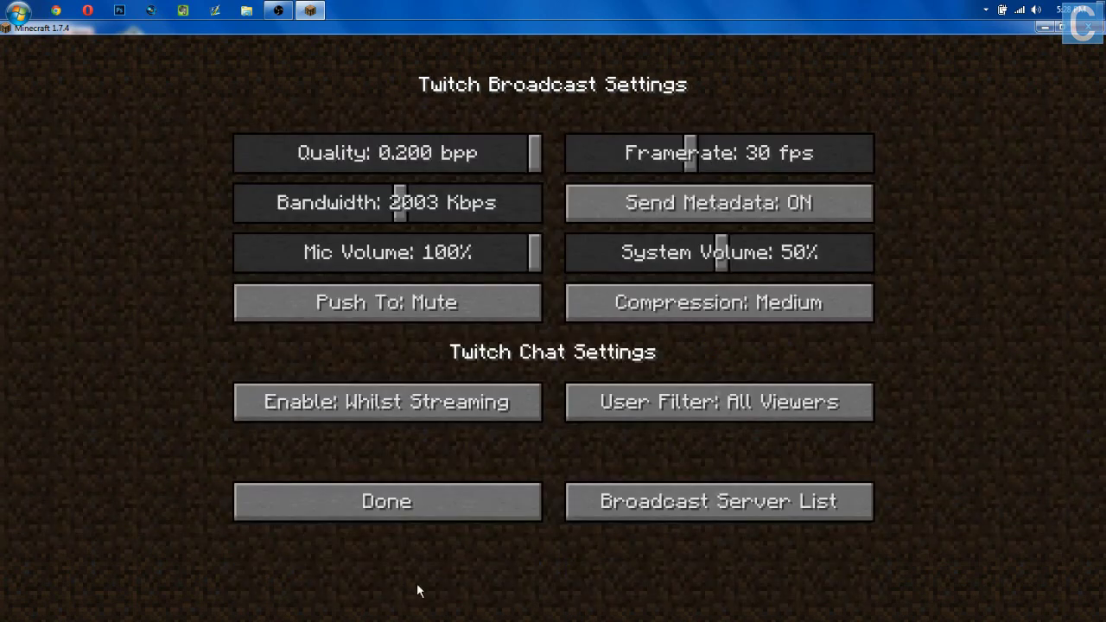
- In Controls' Streaming section, bind Push To Talk/Mute to GRAVE (`)
left_click(423, 499)
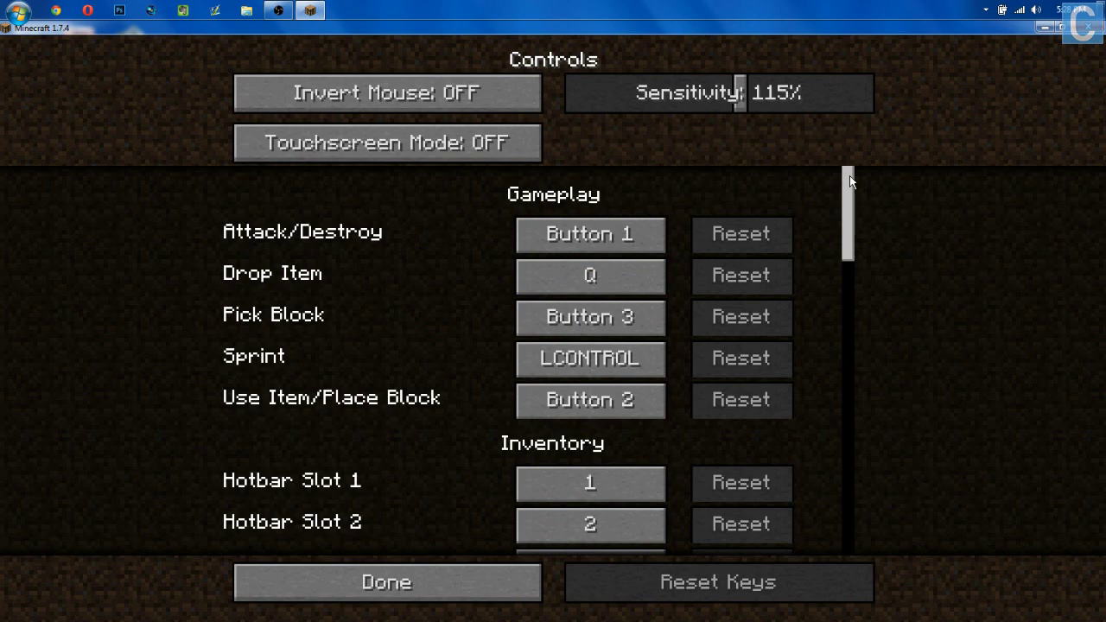
left_click_drag(850, 175, 637, 410)
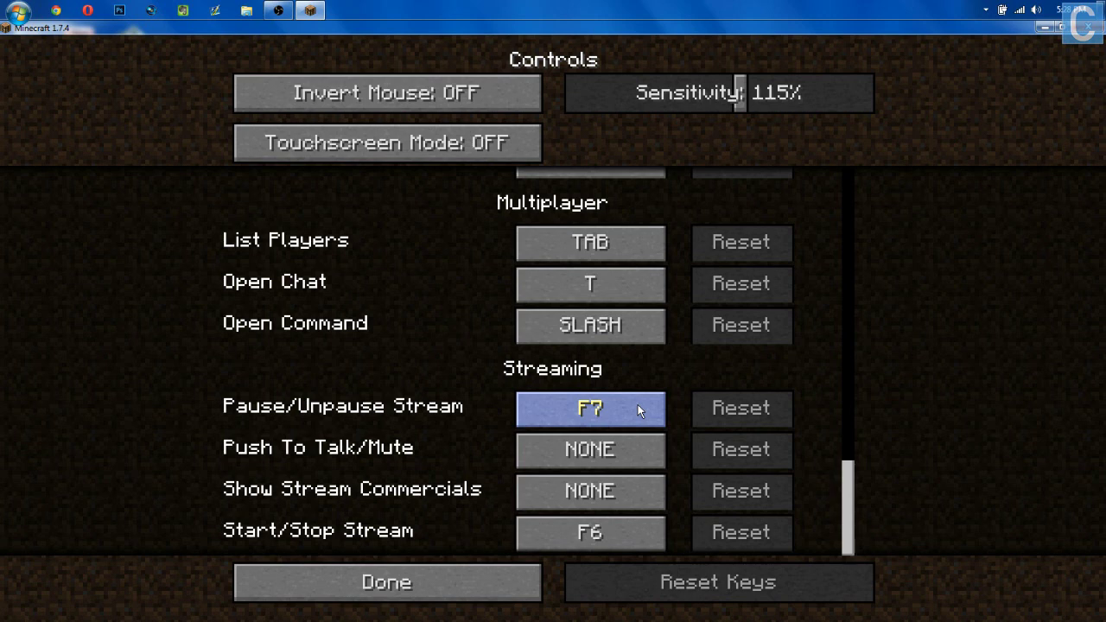
left_click(609, 460)
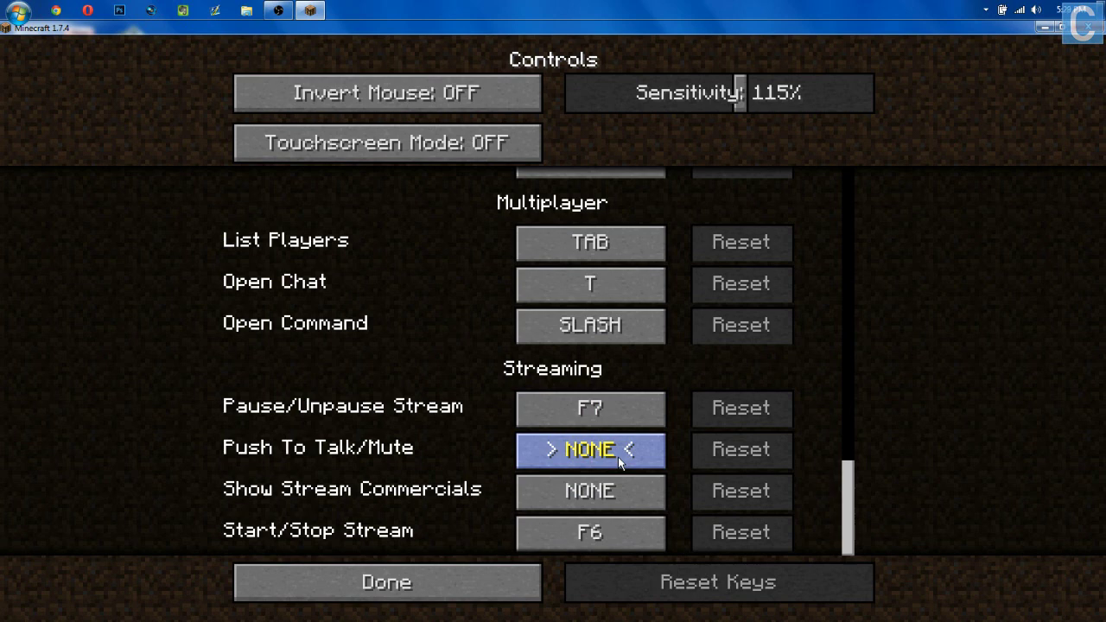
key("grave")
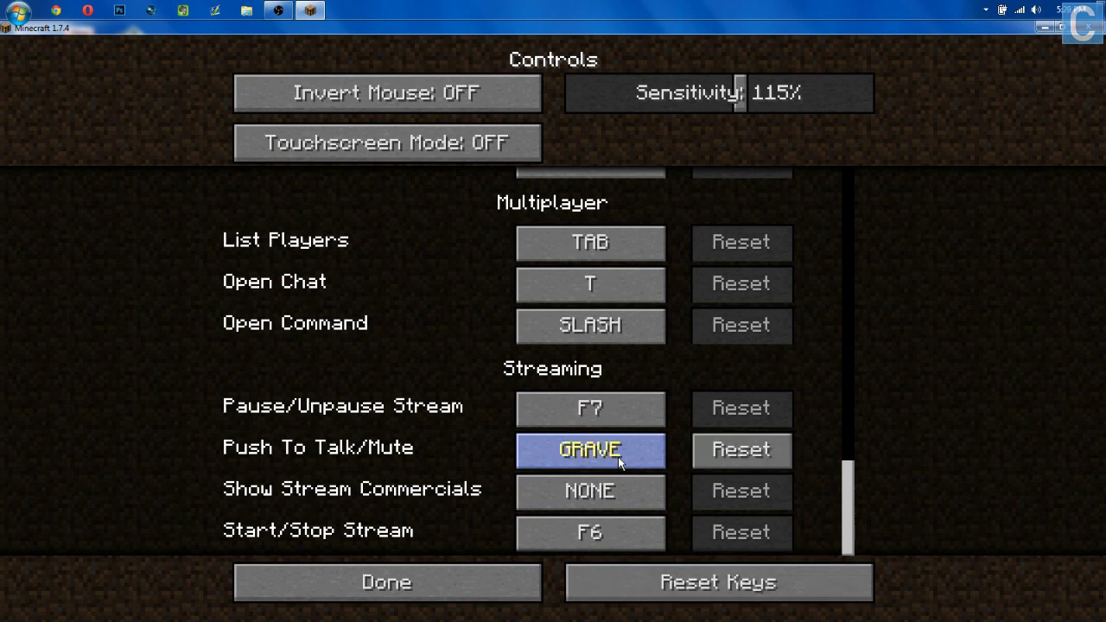
- Bind Show Stream Commercials to EQUALS (=) and return to the title menu
left_click(569, 509)
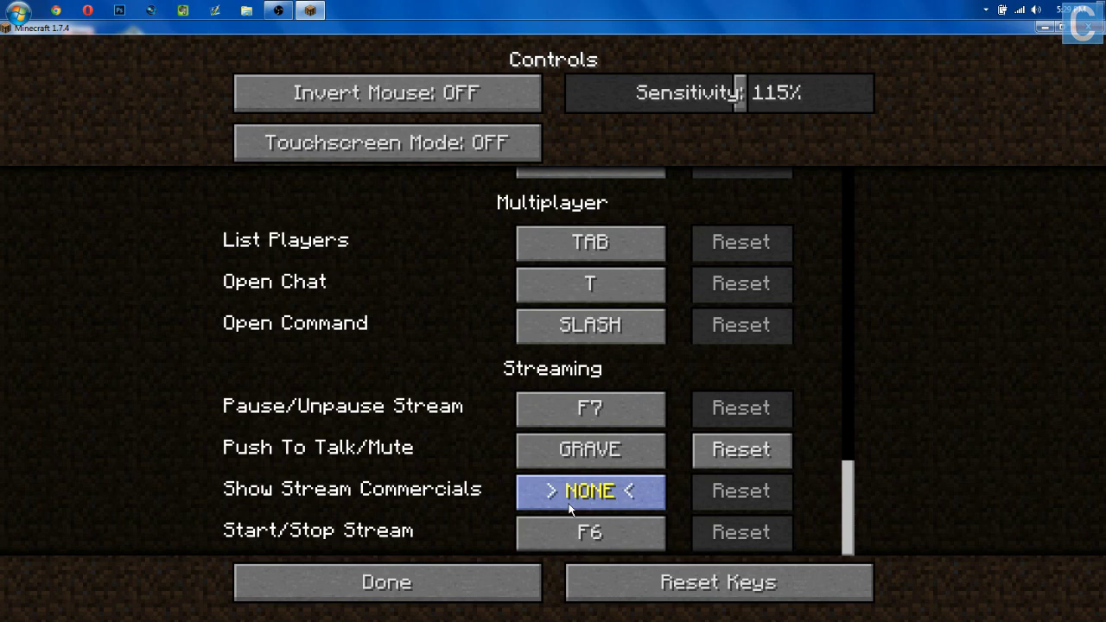
key("equal")
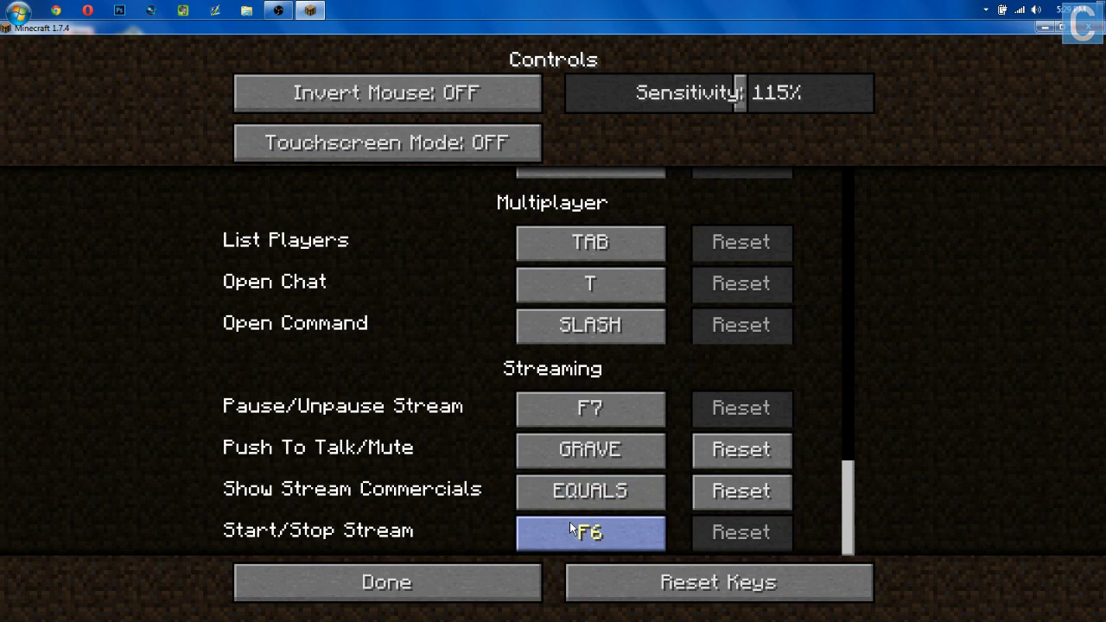
left_click(462, 584)
key("Escape")
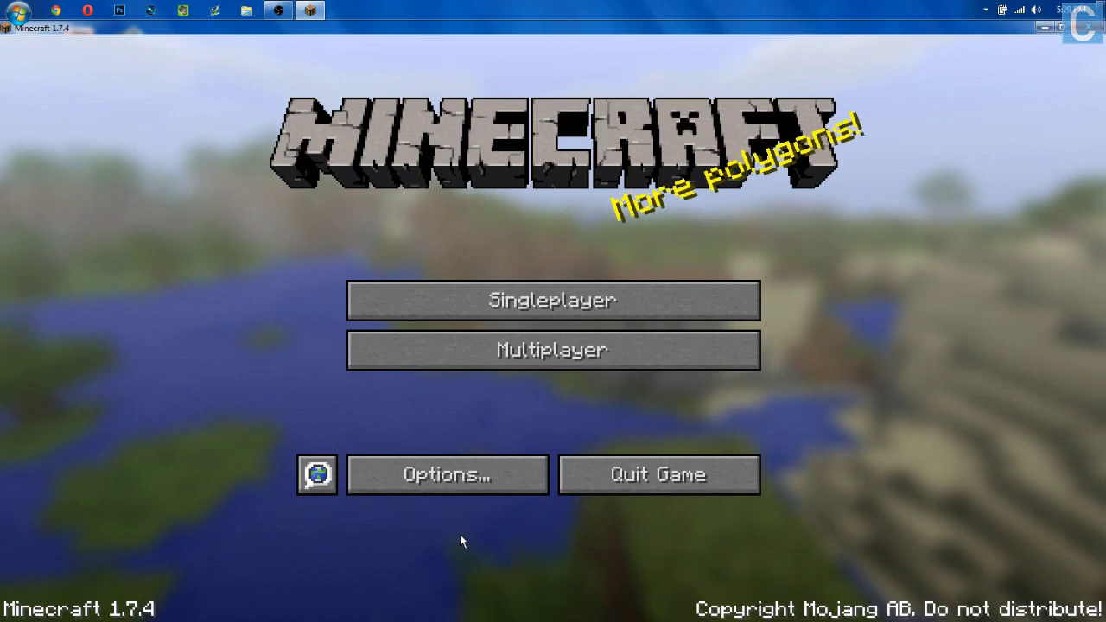
- Load the Creative world from the Singleplayer list
left_click(428, 294)
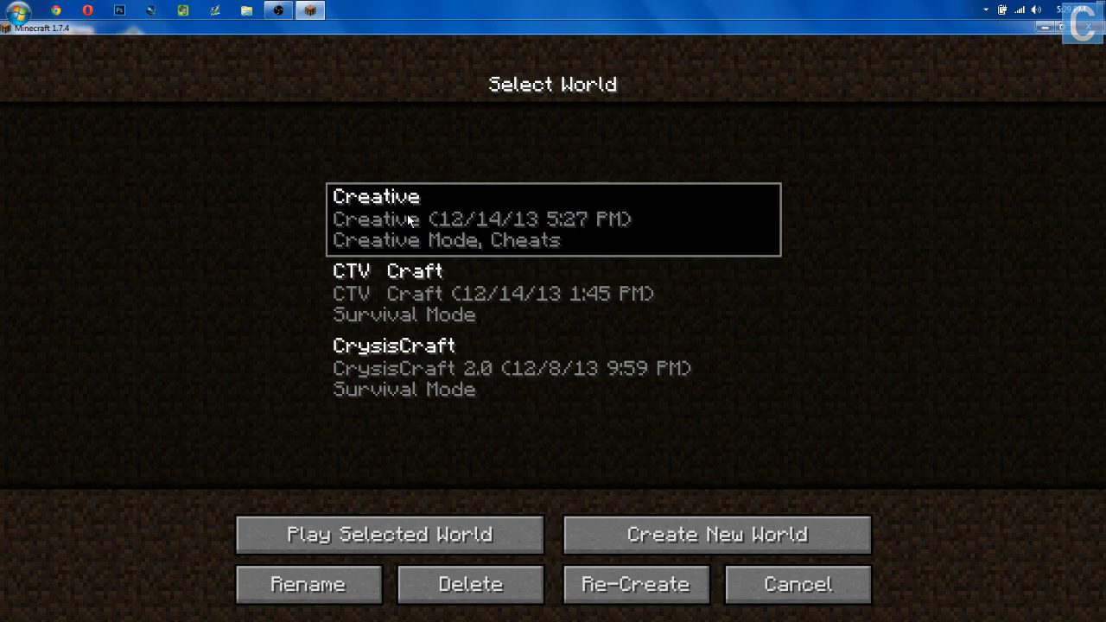
left_click(400, 529)
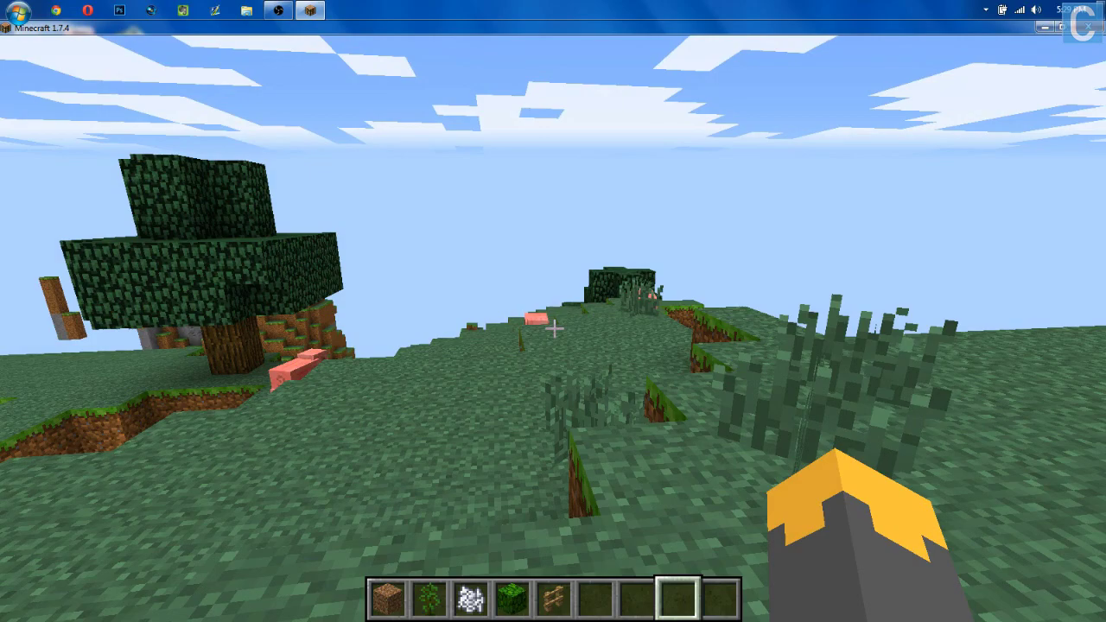
- Set Video Settings to 2-chunk Render Distance and 30 fps Max Framerate, then resume the Creative world
key("Escape")
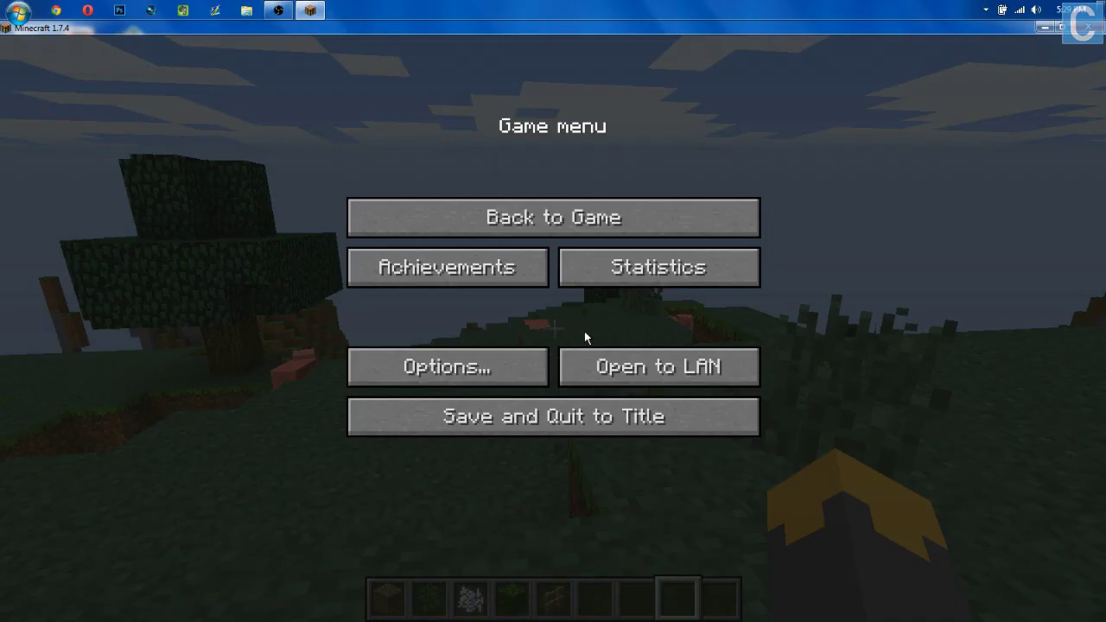
left_click(508, 364)
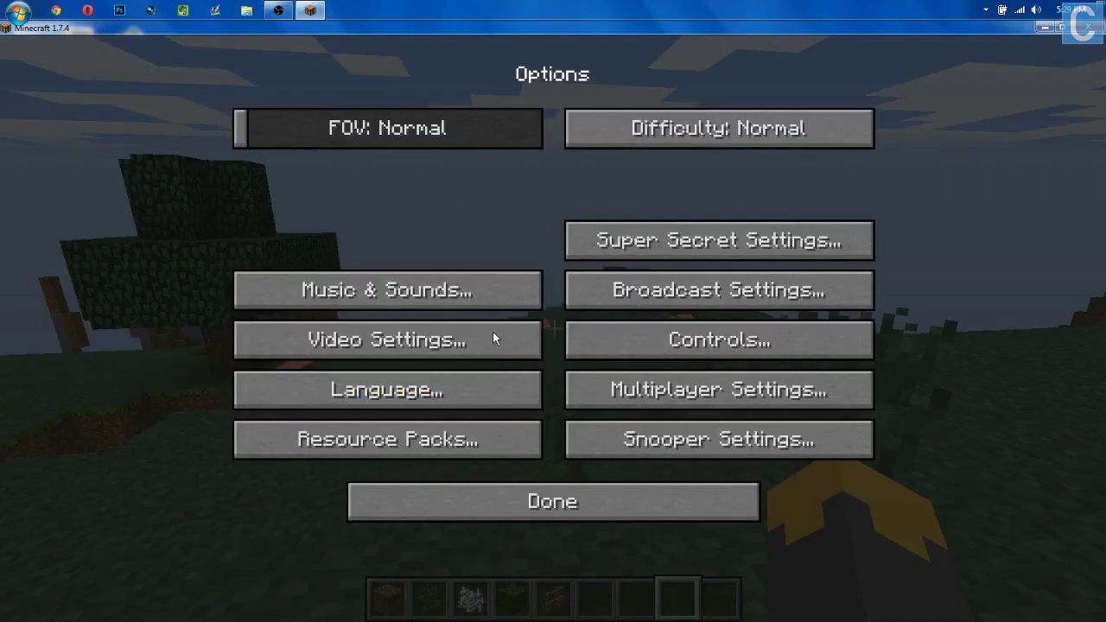
left_click(425, 354)
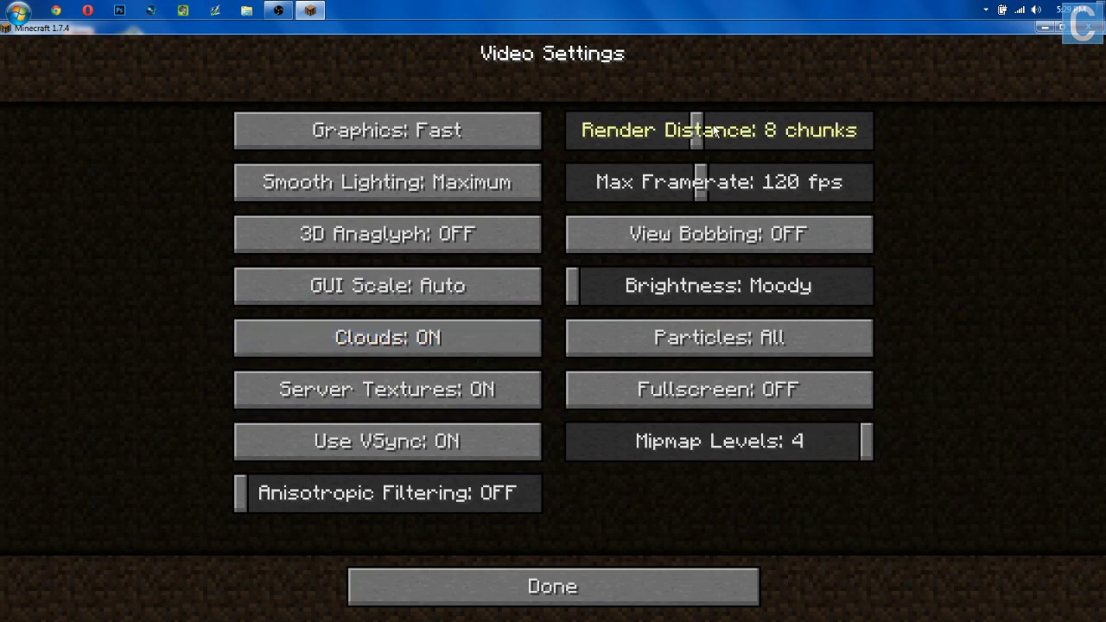
left_click_drag(625, 144, 572, 131)
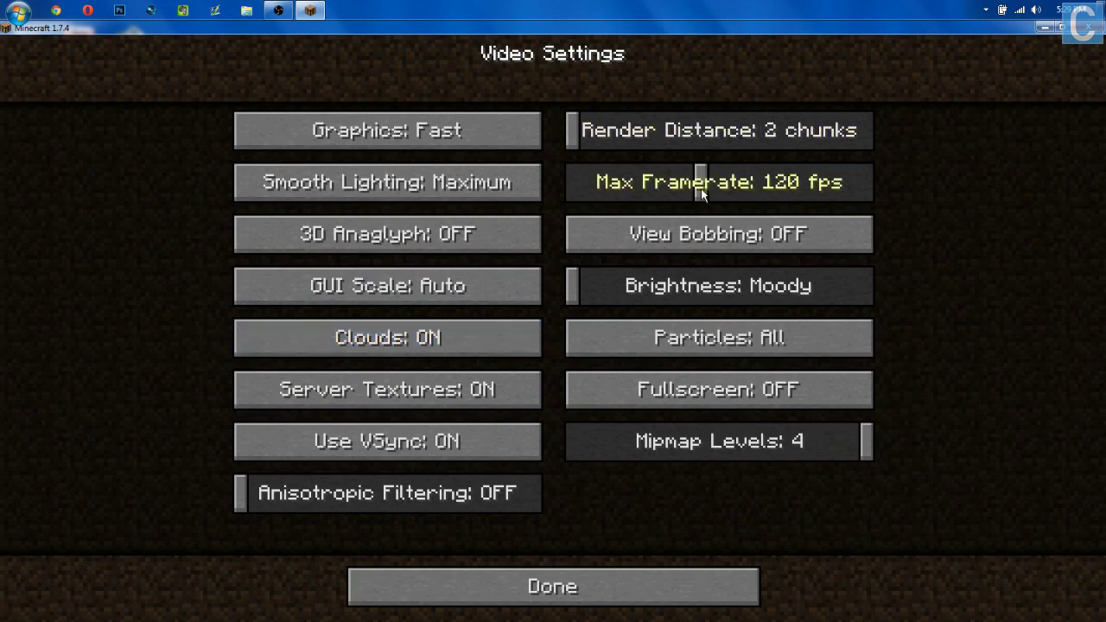
left_click_drag(701, 189, 595, 189)
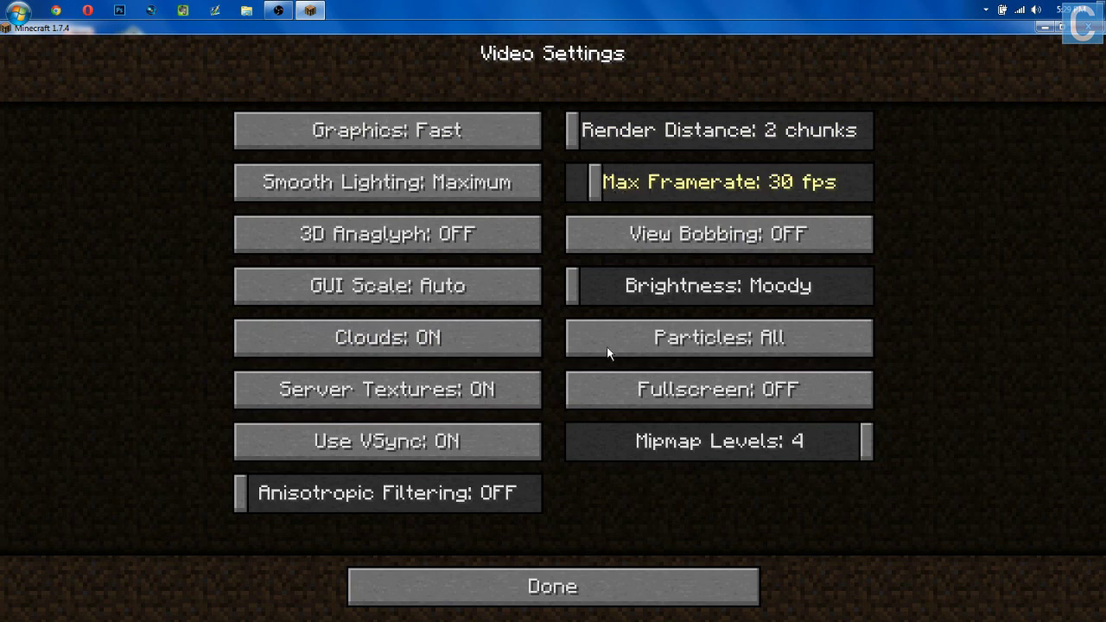
left_click(586, 575)
left_click(549, 509)
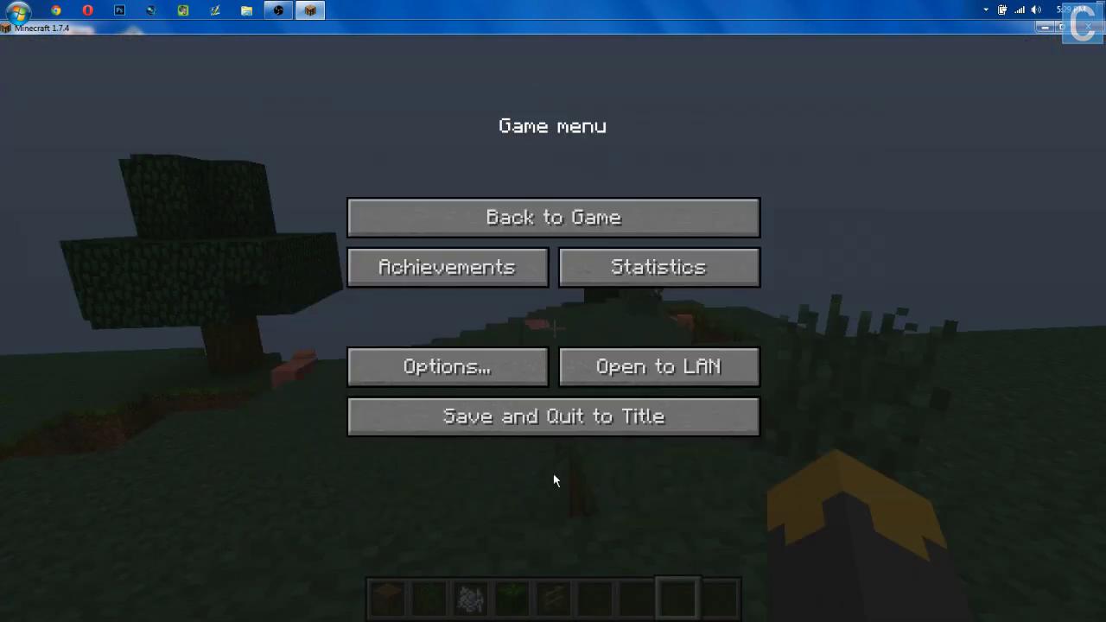
key("Escape")
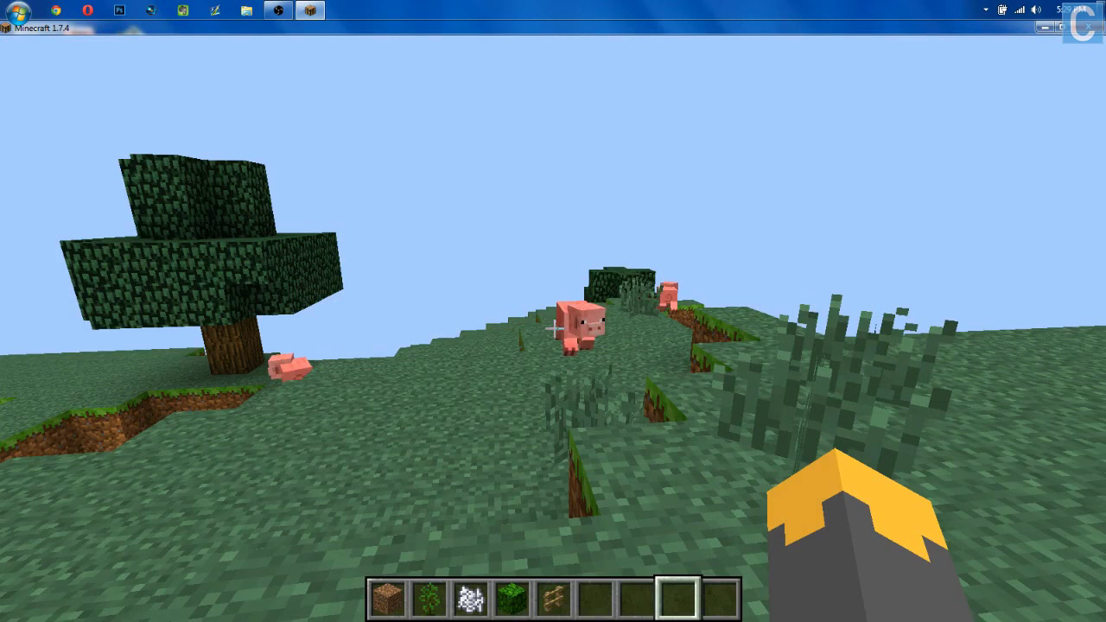